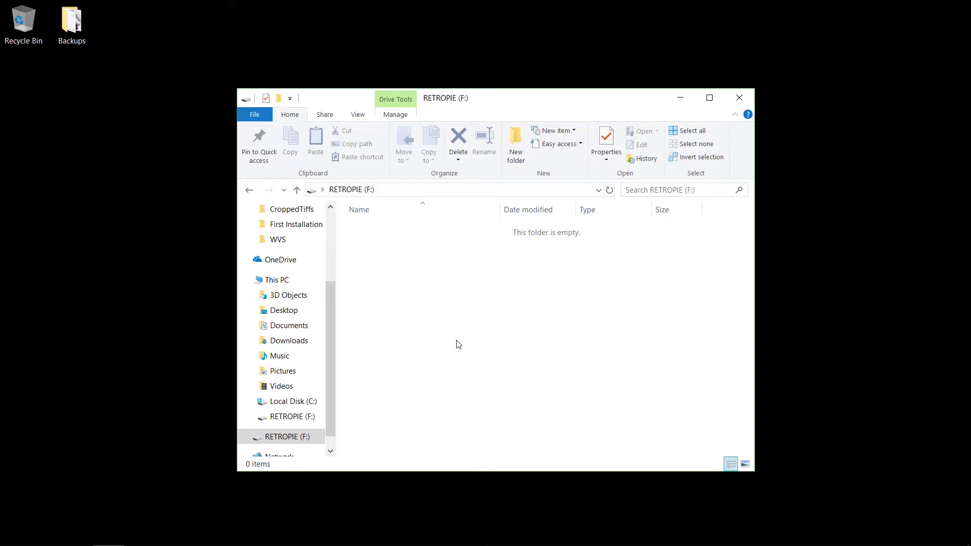
# Step: Add a new folder named retropie-mount to the empty RETROPIE (F:) drive
pyautogui.rightClick(450, 332)
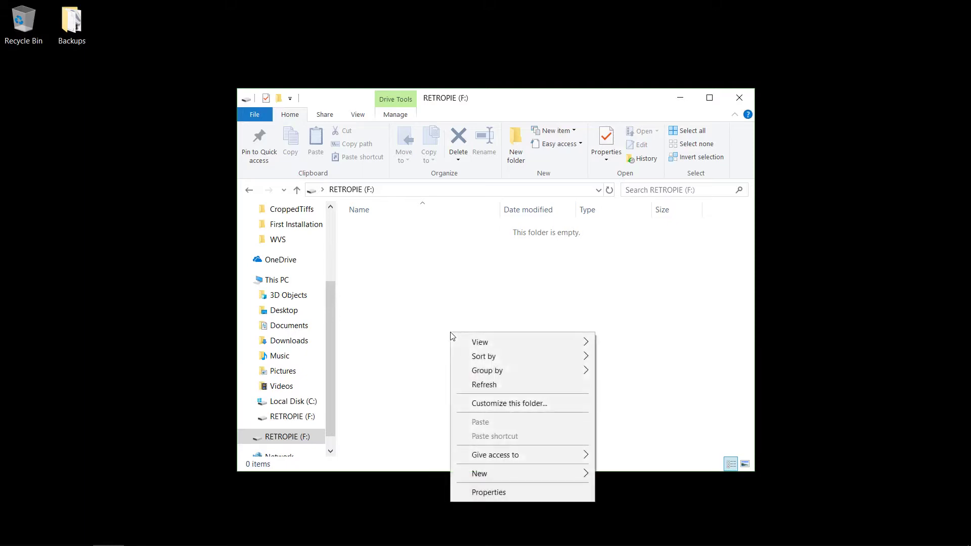
pyautogui.moveTo(505, 474)
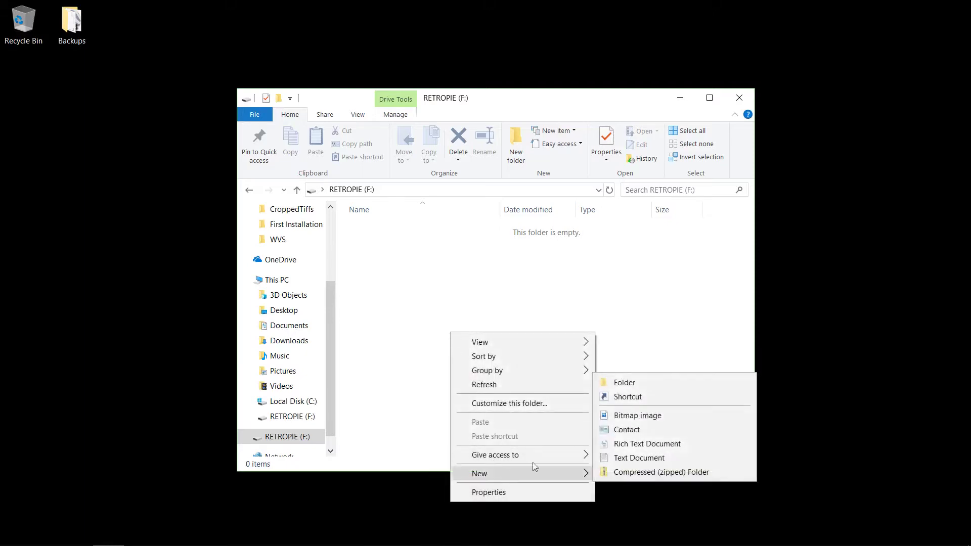
pyautogui.click(624, 383)
pyautogui.write('retropie')
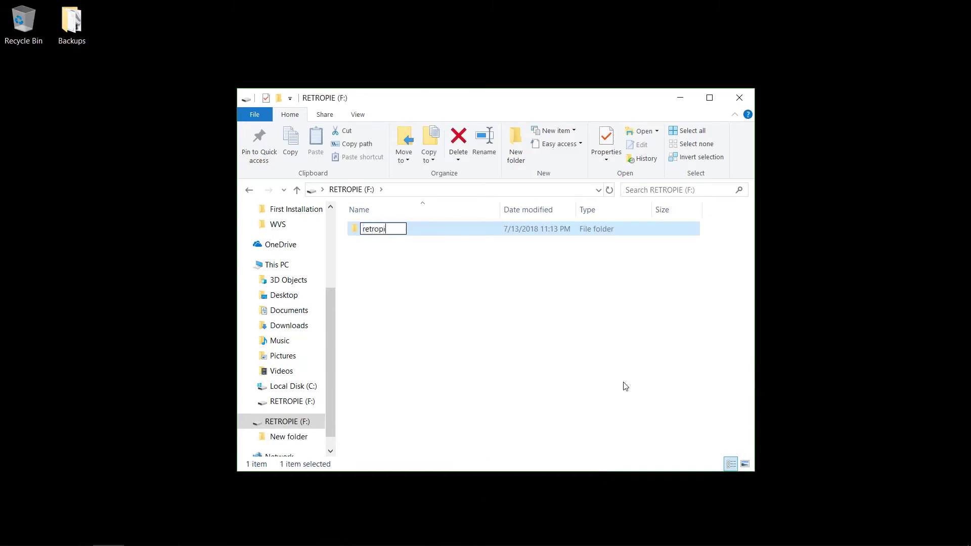
pyautogui.write('-mount')
pyautogui.press('Return')
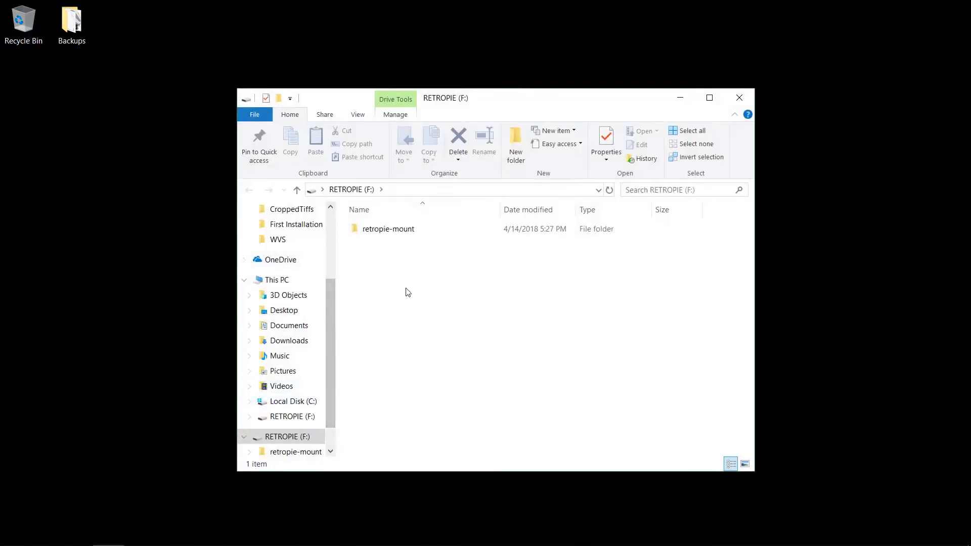
# Step: Browse into retropie-mount\roms\nes to show the Somari and Super Bat Puncher Demo files
pyautogui.doubleClick(390, 231)
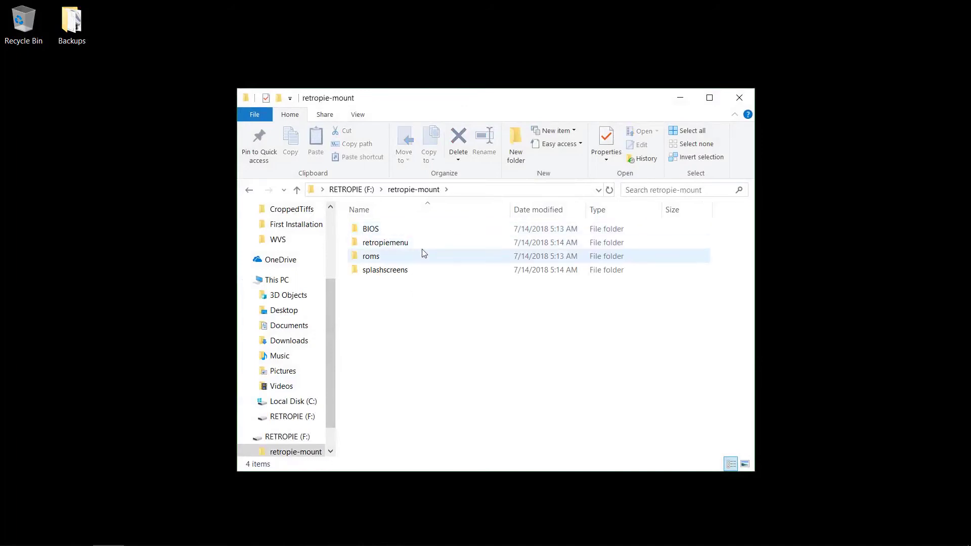
pyautogui.doubleClick(394, 255)
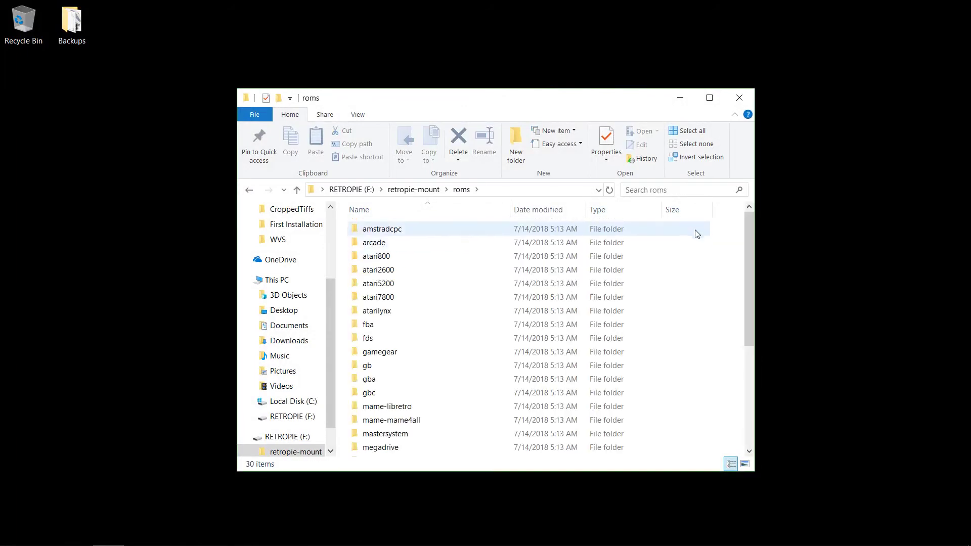
pyautogui.moveTo(745, 239); pyautogui.dragTo(755, 341)
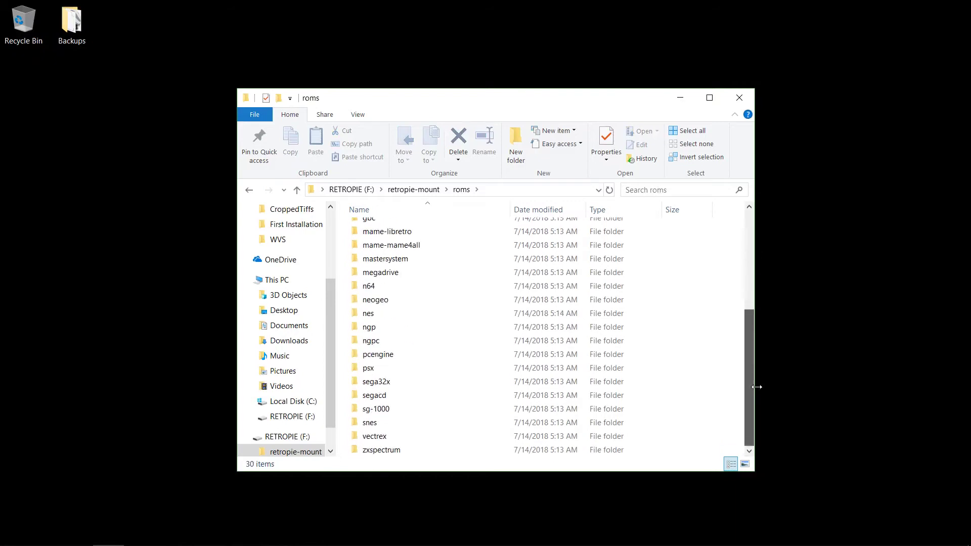
pyautogui.doubleClick(374, 316)
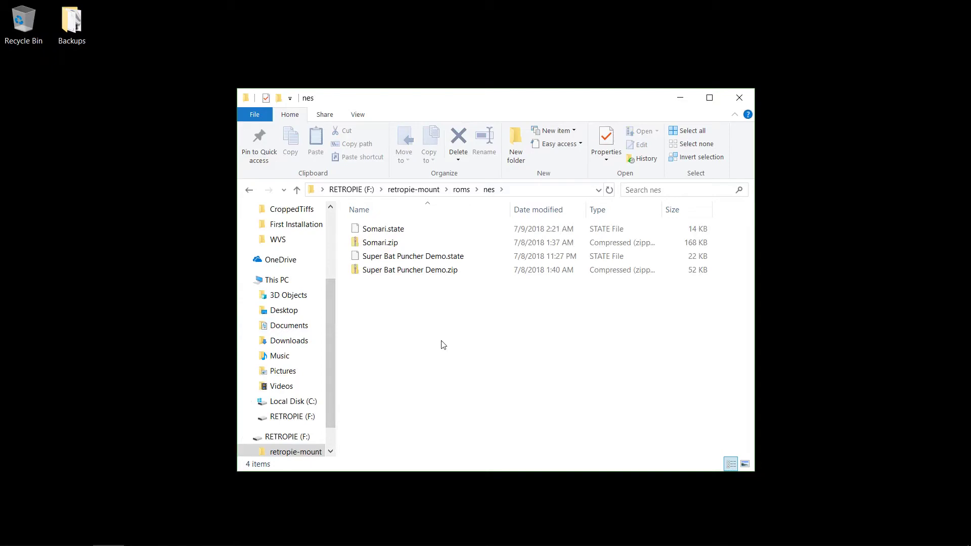
# Step: Bring up the nes folder's context menu and dismiss it without creating anything
pyautogui.rightClick(443, 345)
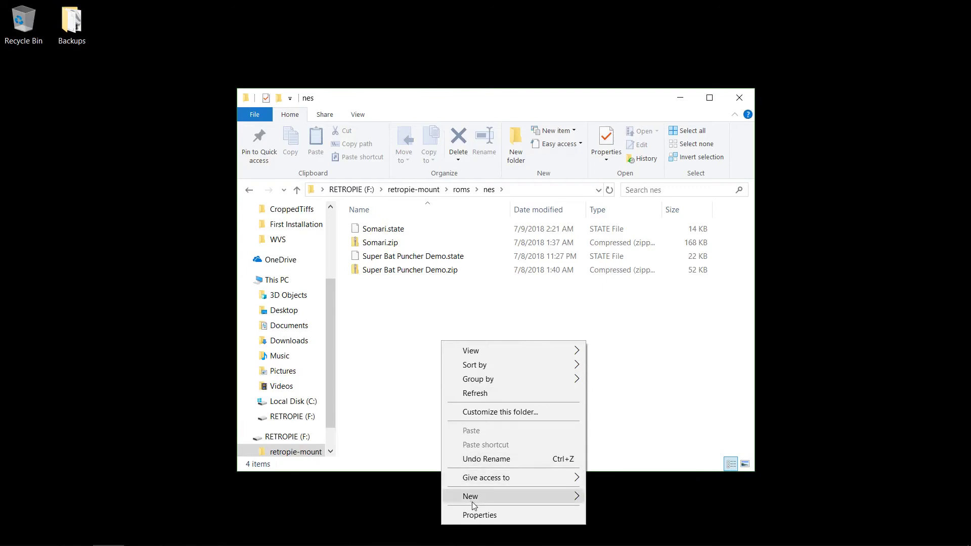
pyautogui.moveTo(480, 497)
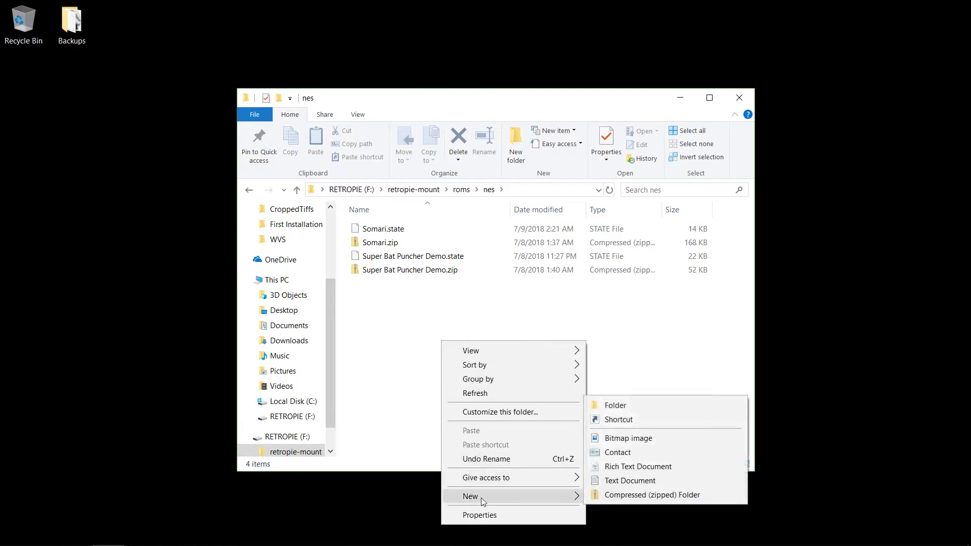
pyautogui.click(384, 355)
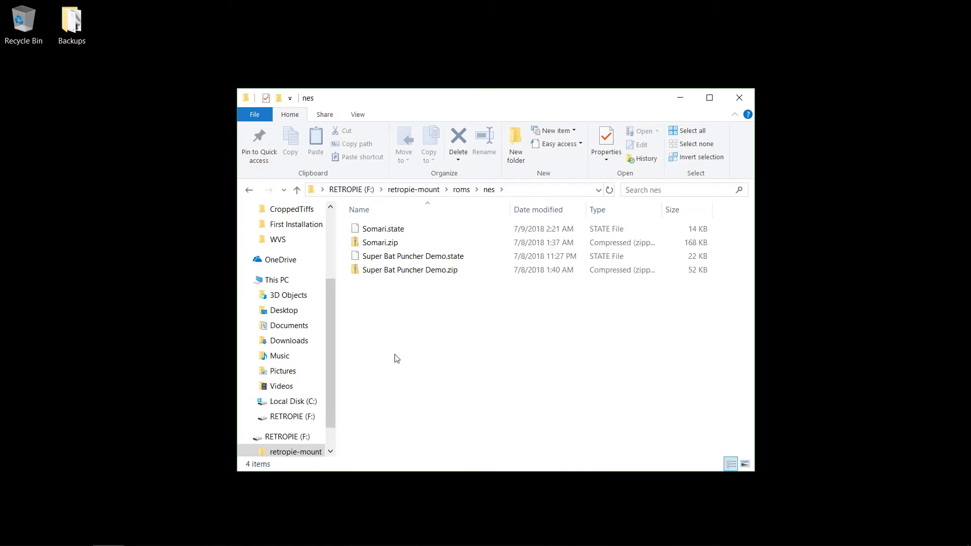
# Step: Eject the RETROPIE (F:) USB drive from the navigation pane
pyautogui.rightClick(305, 439)
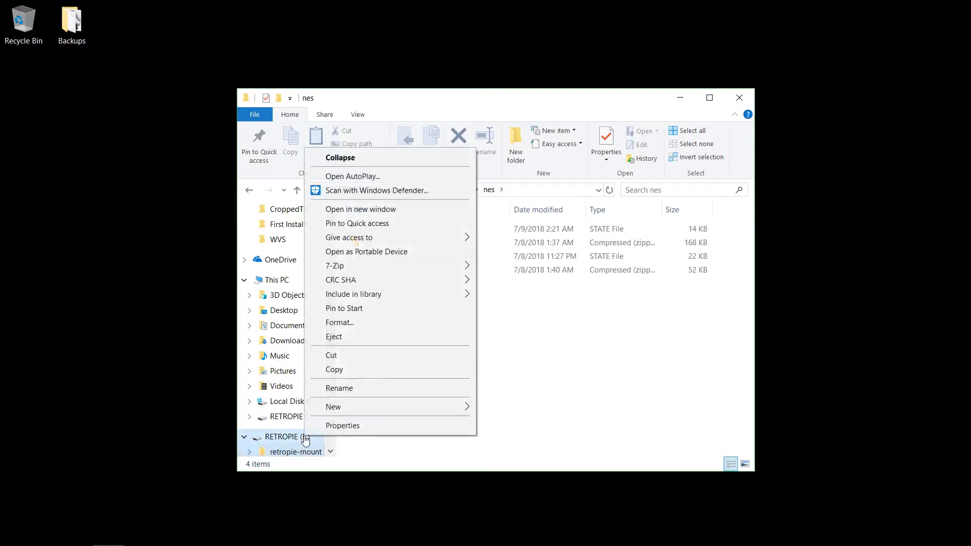
pyautogui.click(348, 336)
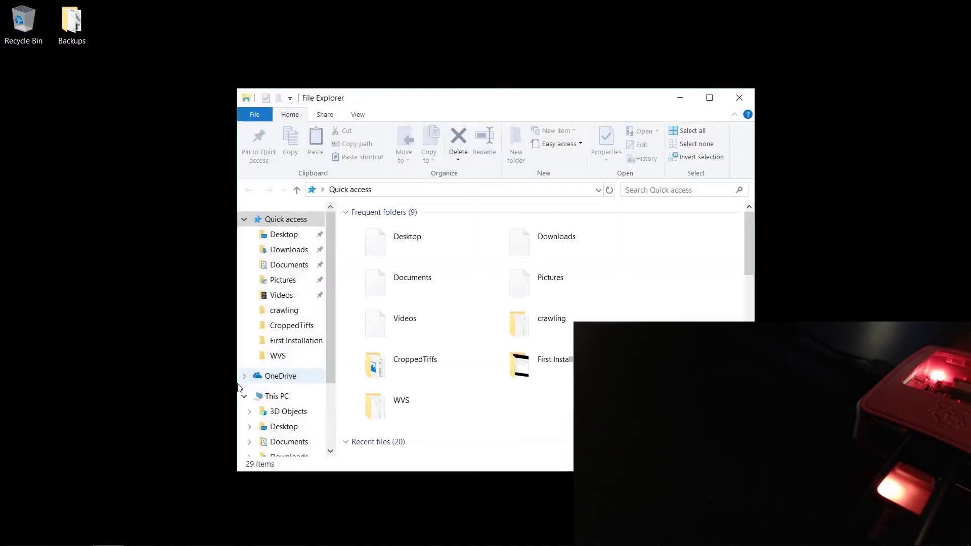
# Step: Go to the \\retropie network share through the address bar
pyautogui.click(427, 191)
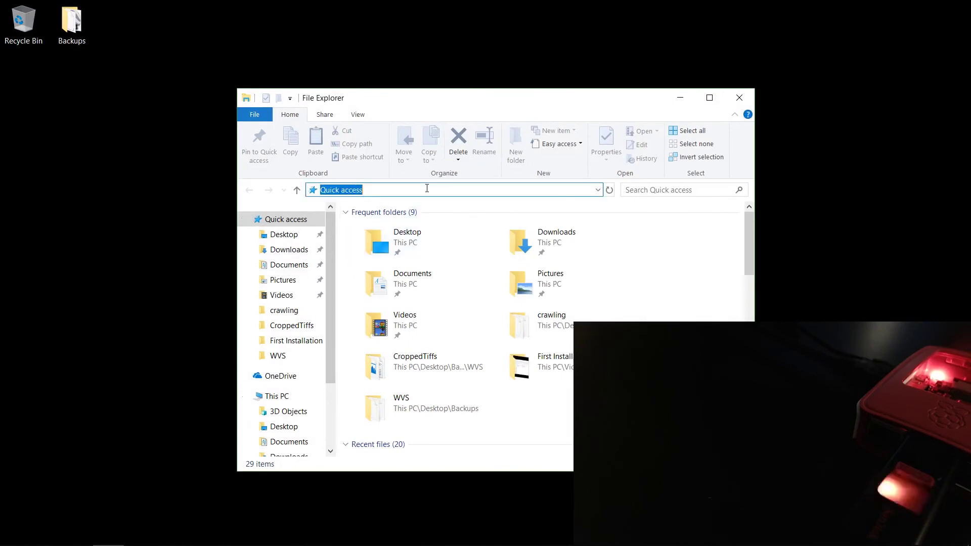
pyautogui.write('\\\\')
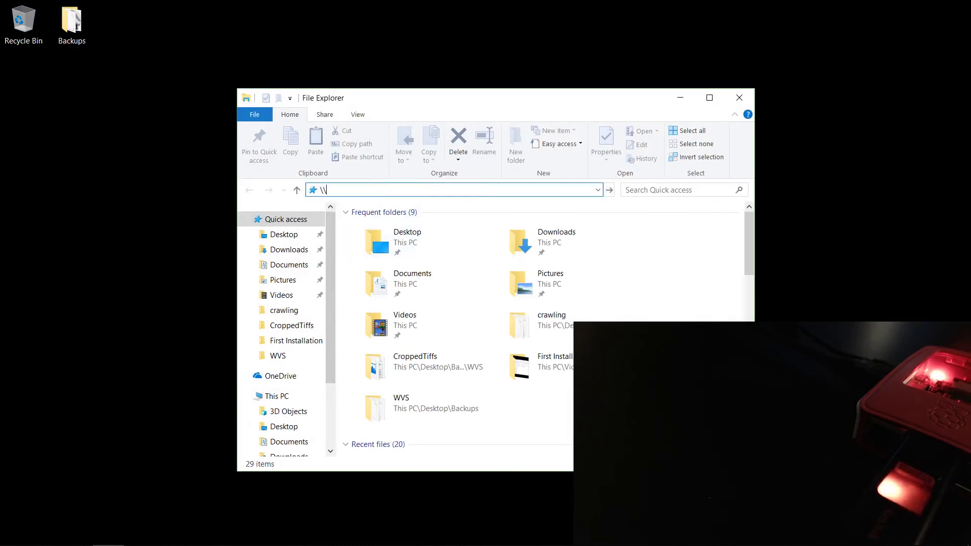
pyautogui.write('retropie')
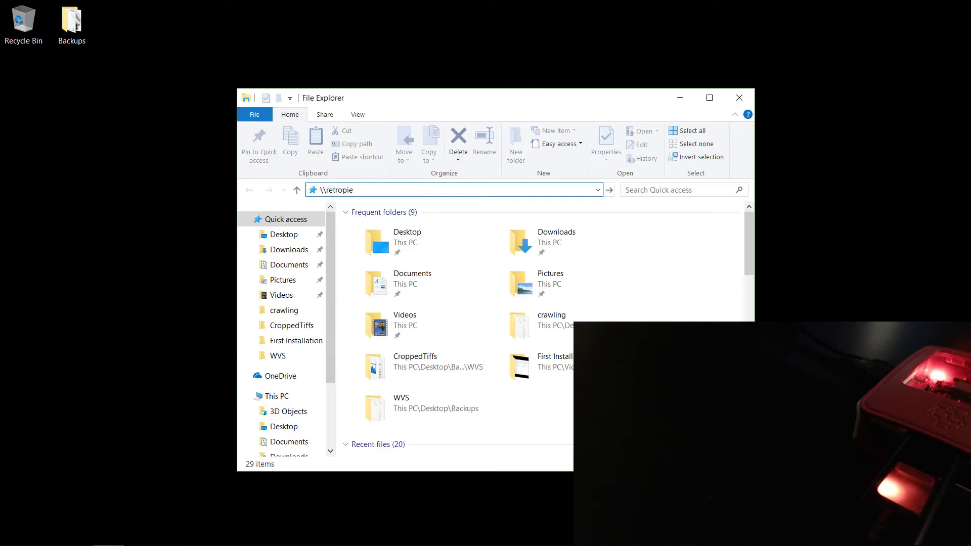
pyautogui.press('Return')
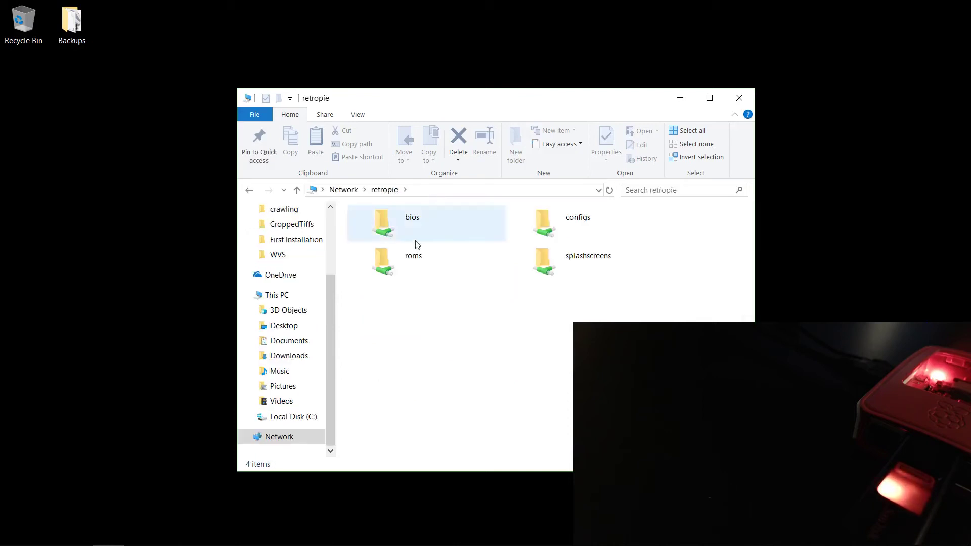
# Step: Open the share's roms folder and then its nes folder
pyautogui.click(413, 258)
pyautogui.doubleClick(413, 257)
pyautogui.moveTo(750, 243); pyautogui.dragTo(749, 342)
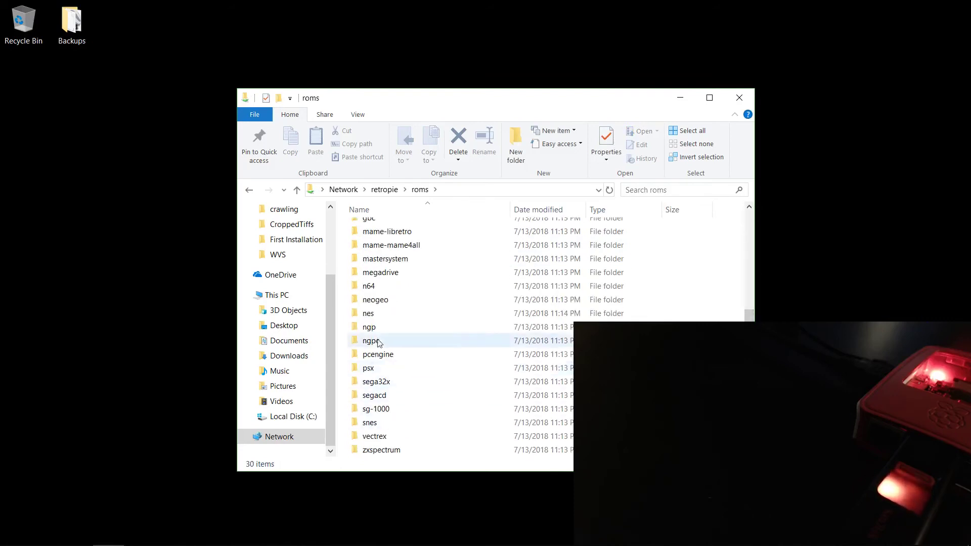
pyautogui.click(370, 315)
pyautogui.doubleClick(371, 315)
# Step: Make a new folder named test inside \\retropie\roms\nes
pyautogui.rightClick(401, 300)
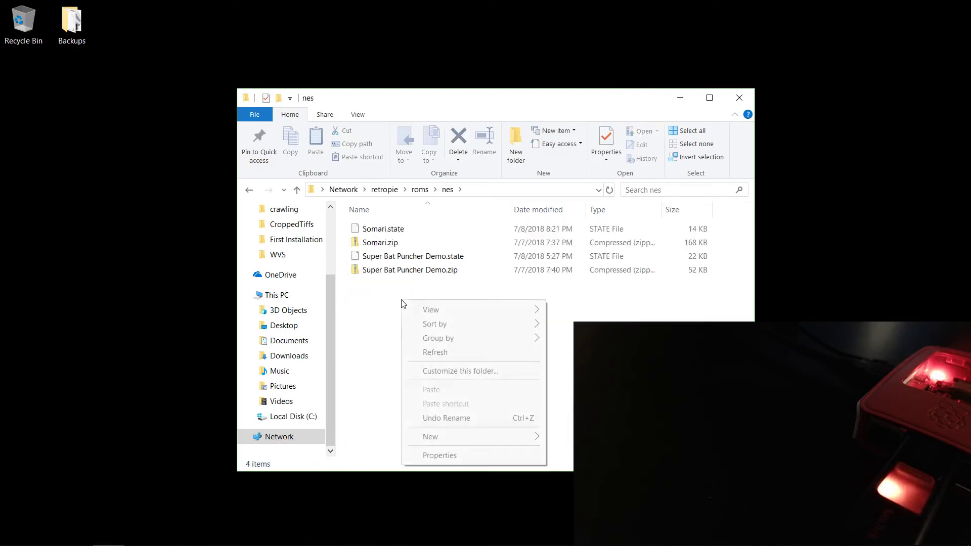
pyautogui.moveTo(459, 436)
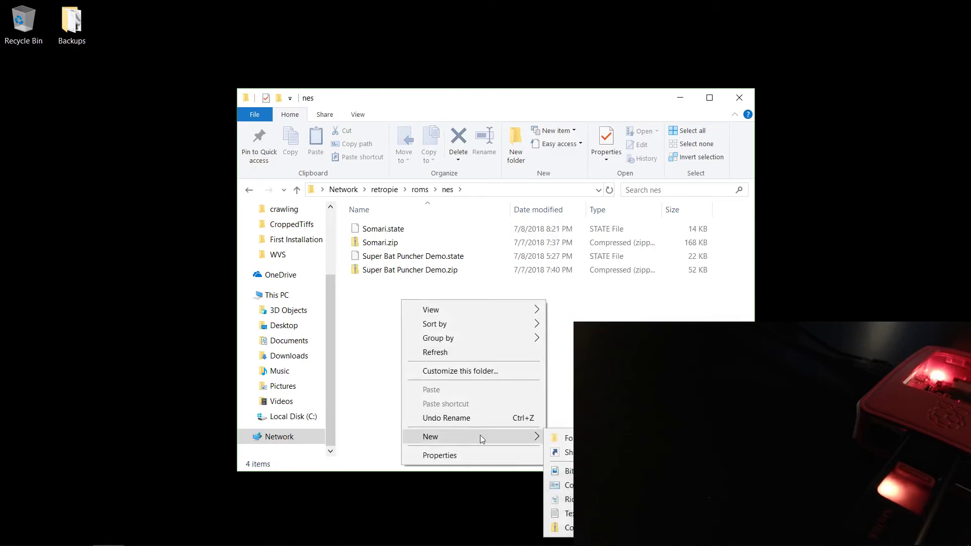
pyautogui.click(558, 439)
pyautogui.write('test')
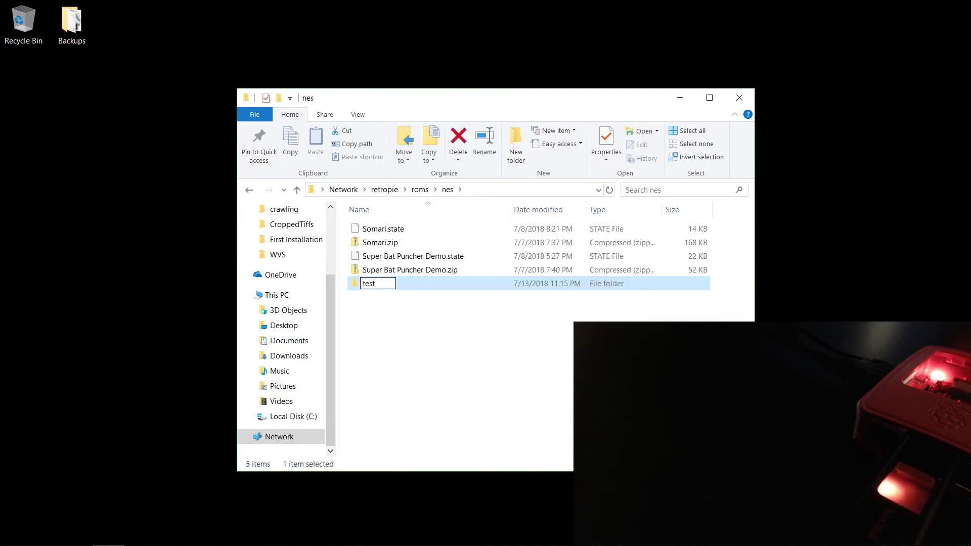
pyautogui.press('Return')
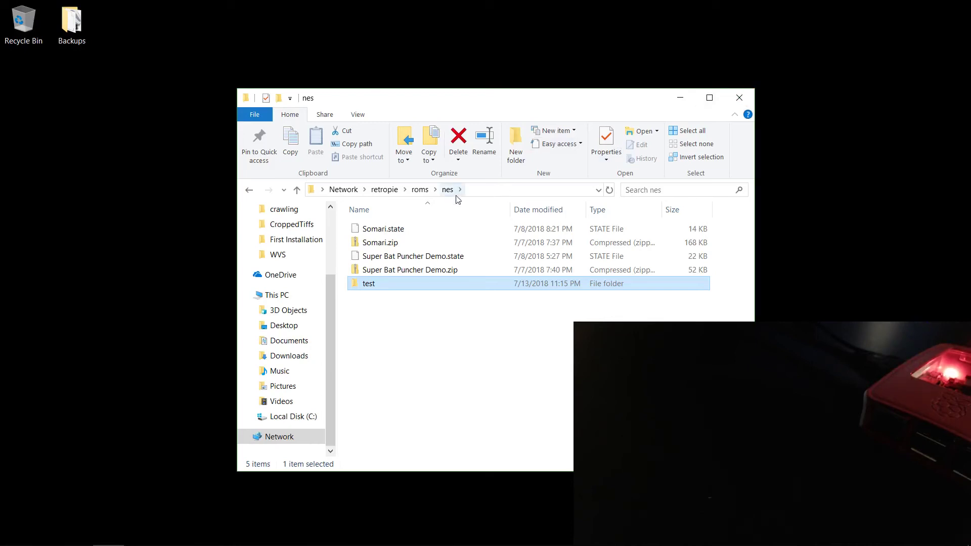
# Step: Return to the retropie share and open its roms folder, which now shows 0 items
pyautogui.click(481, 192)
pyautogui.write('\\retropie')
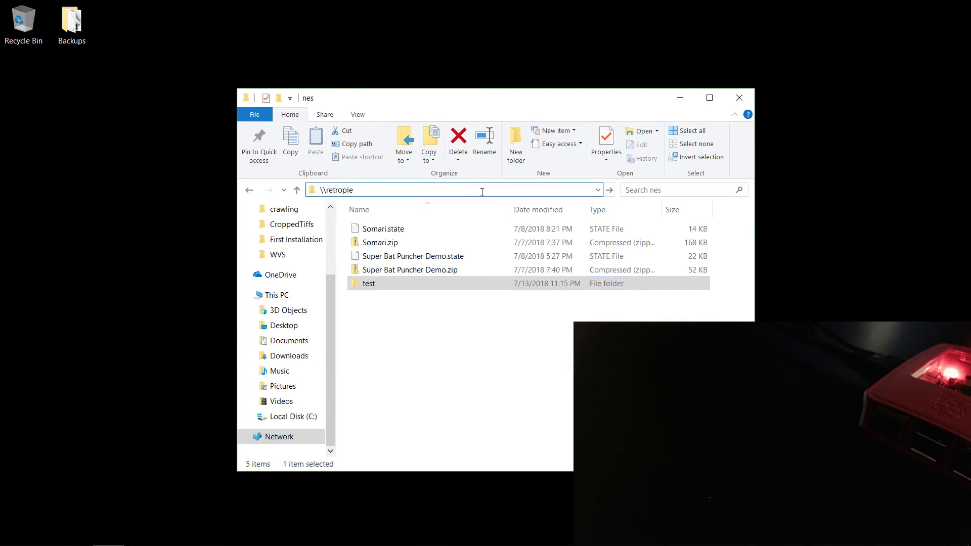
pyautogui.press('Return')
pyautogui.doubleClick(418, 262)
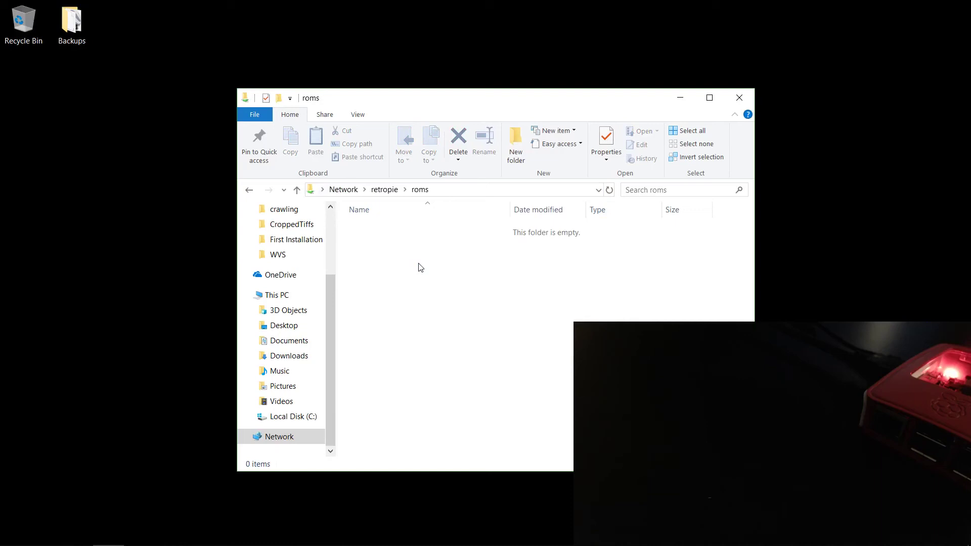
pyautogui.click(477, 191)
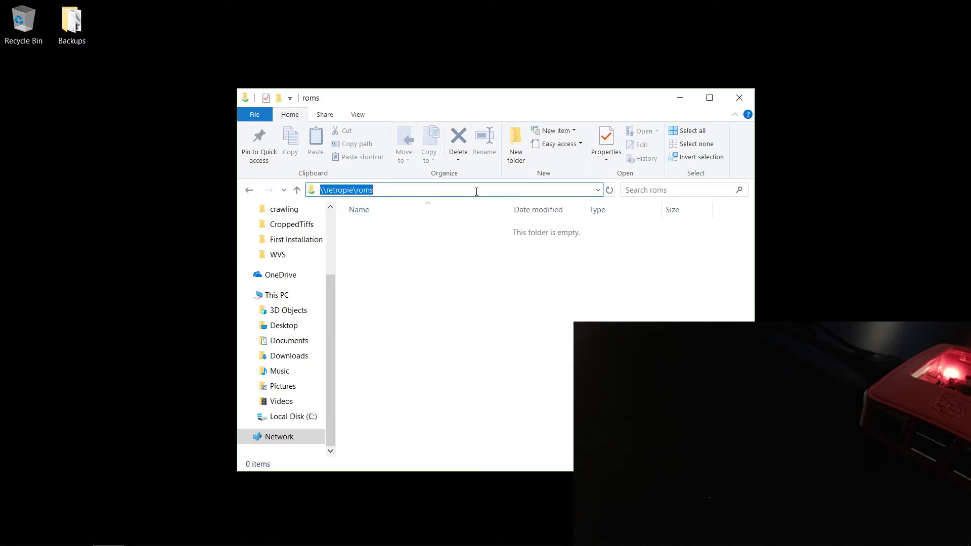
pyautogui.press('Escape')
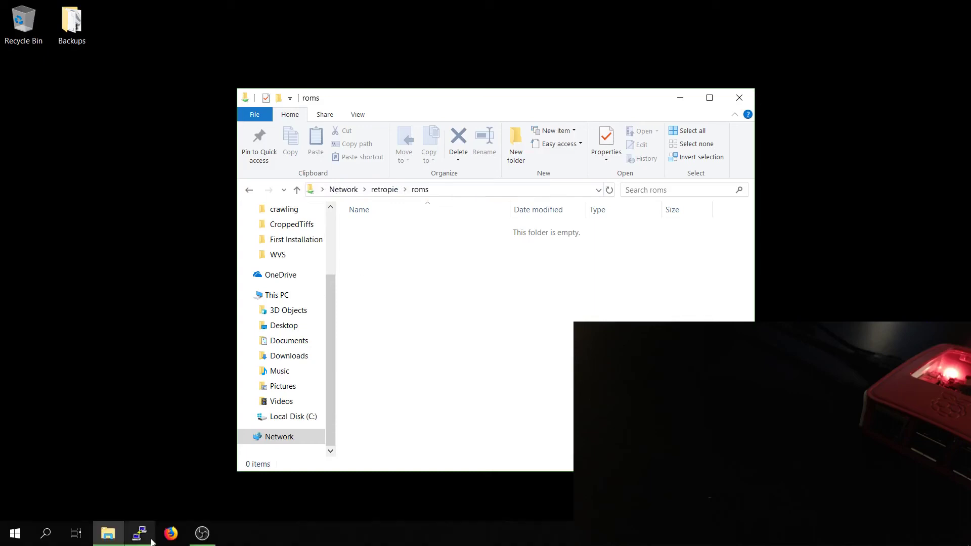
# Step: Run sudo reboot in the PuTTY retropie session and dismiss the closed-connection error
pyautogui.click(139, 533)
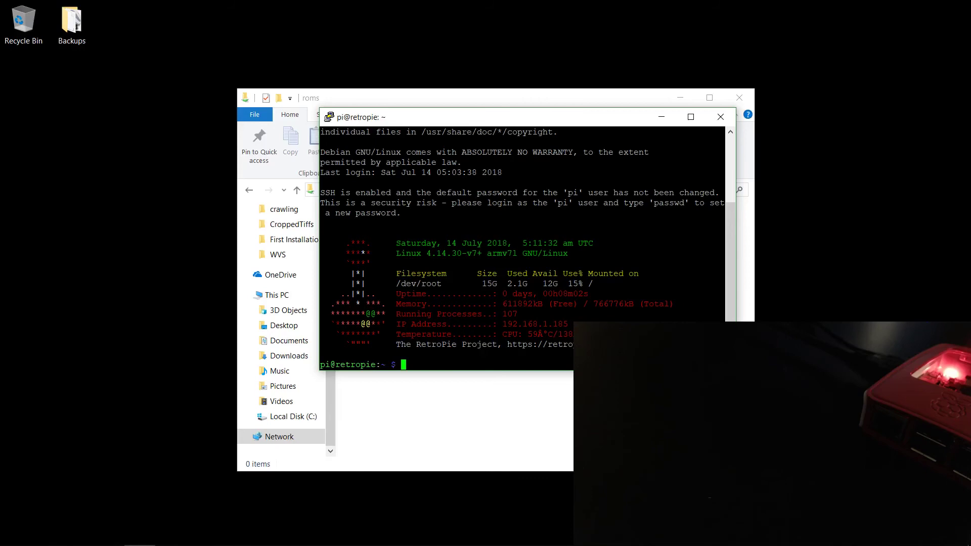
pyautogui.write('sudo reboot')
pyautogui.press('Return')
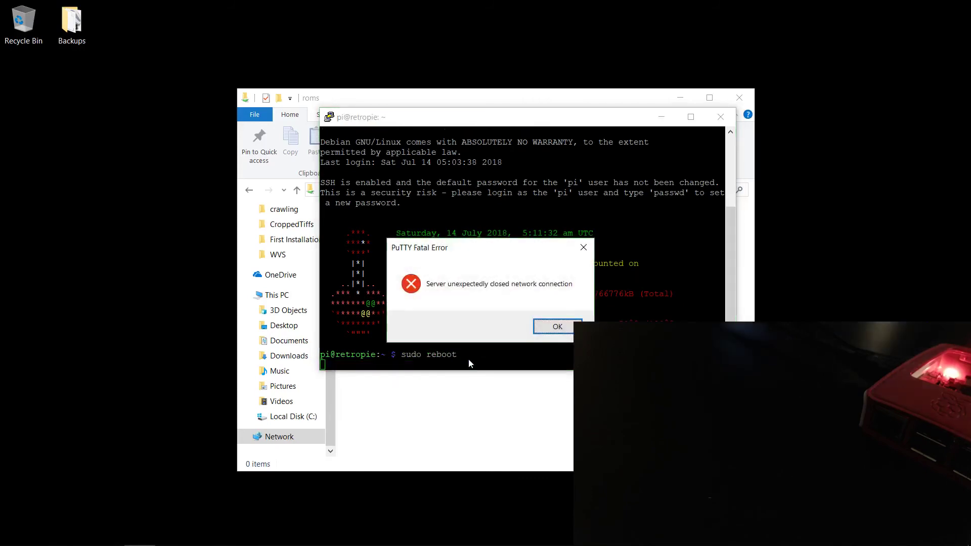
pyautogui.click(556, 327)
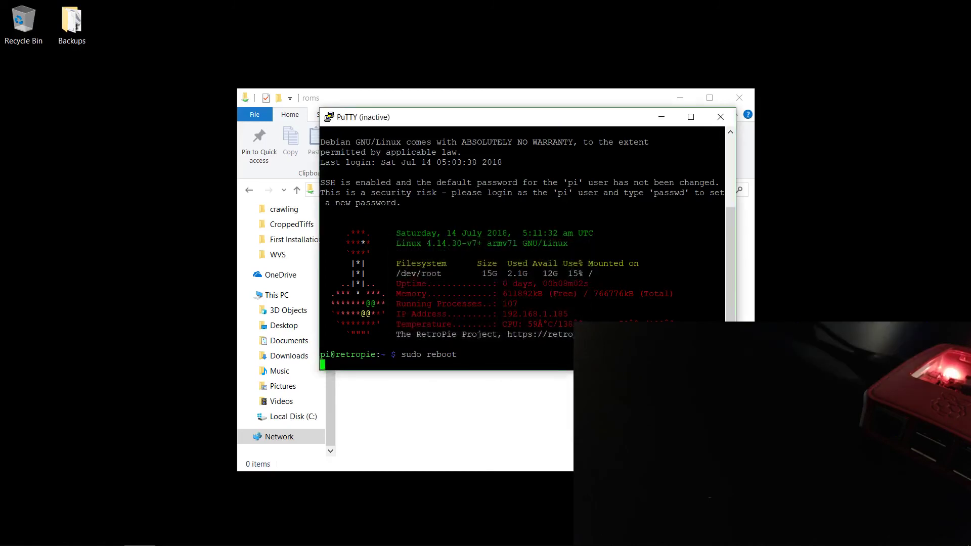
# Step: Close PuTTY and go to the \\retropie share via the address bar
pyautogui.click(720, 120)
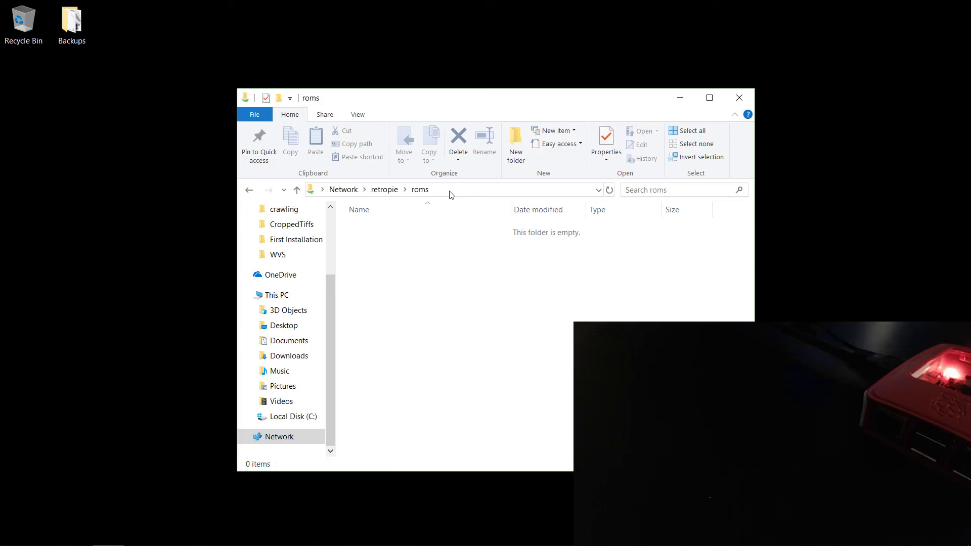
pyautogui.click(509, 192)
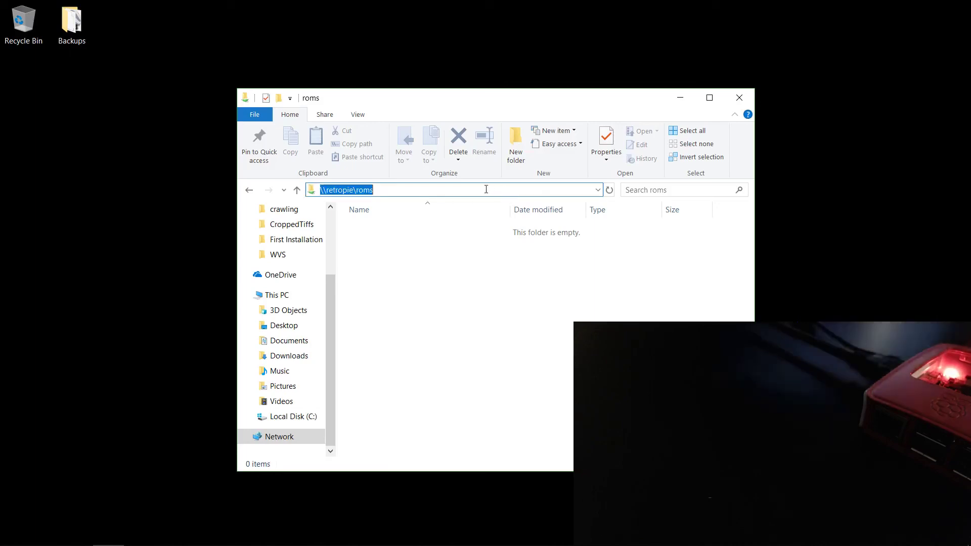
pyautogui.write('\\\\retropie')
pyautogui.press('Return')
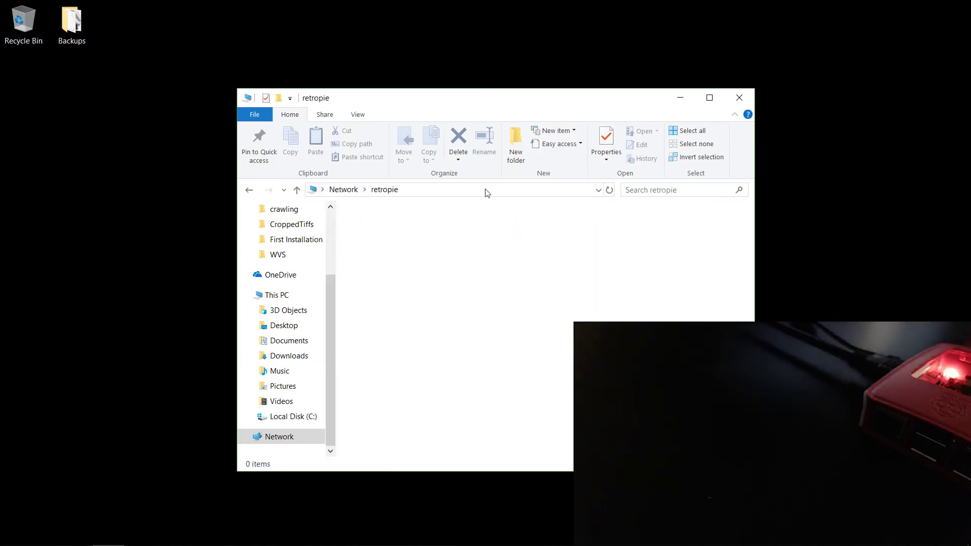
# Step: Open roms, then nes, which lists only the four game files and no test folder
pyautogui.doubleClick(409, 268)
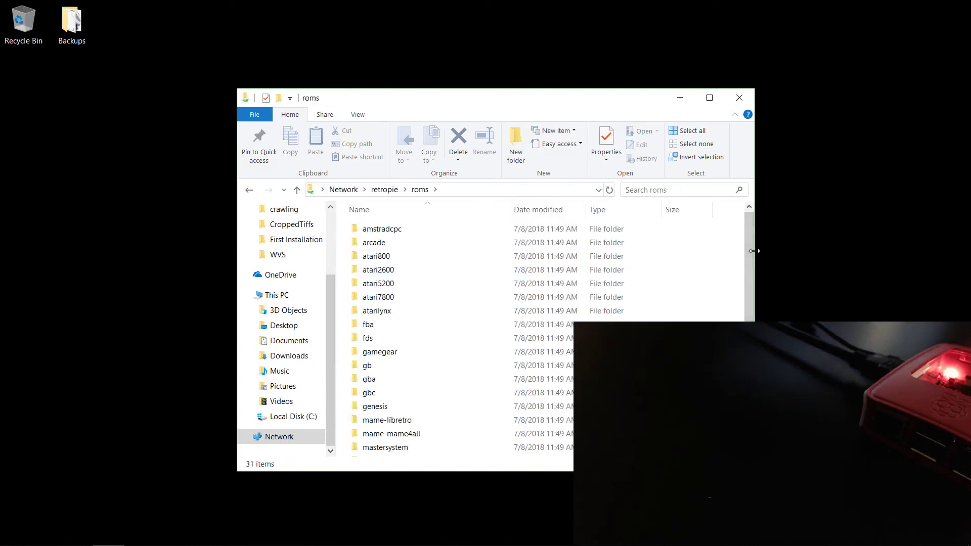
pyautogui.moveTo(748, 250); pyautogui.dragTo(748, 357)
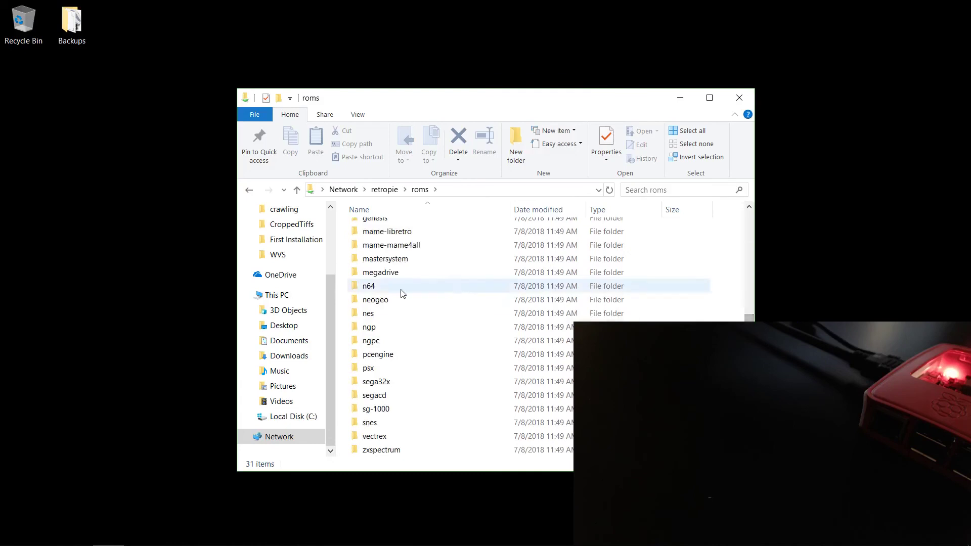
pyautogui.doubleClick(373, 313)
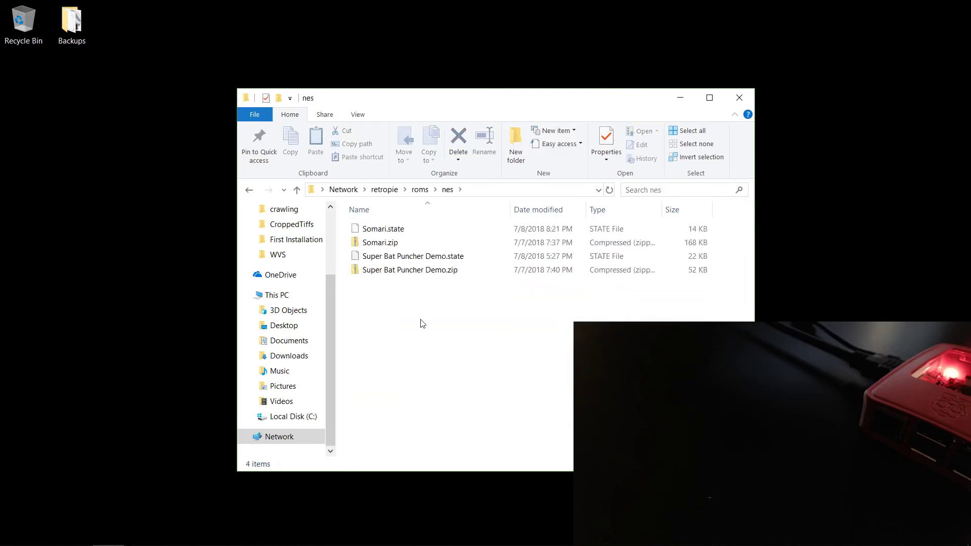